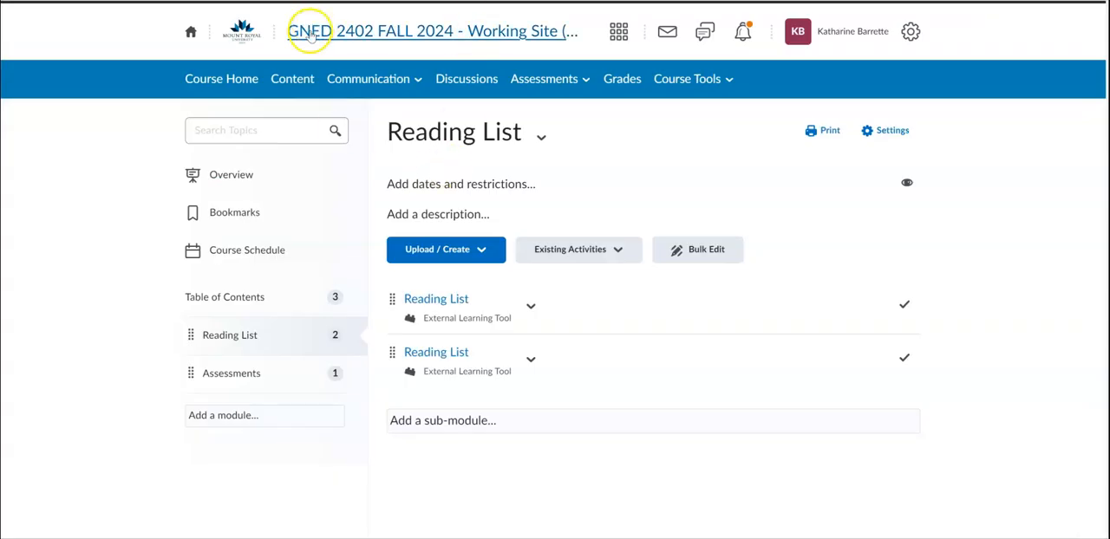
Open the course's Reading List tool and enter the published "Working Site (Not for Student Enrollment)" list.
left_click(699, 80)
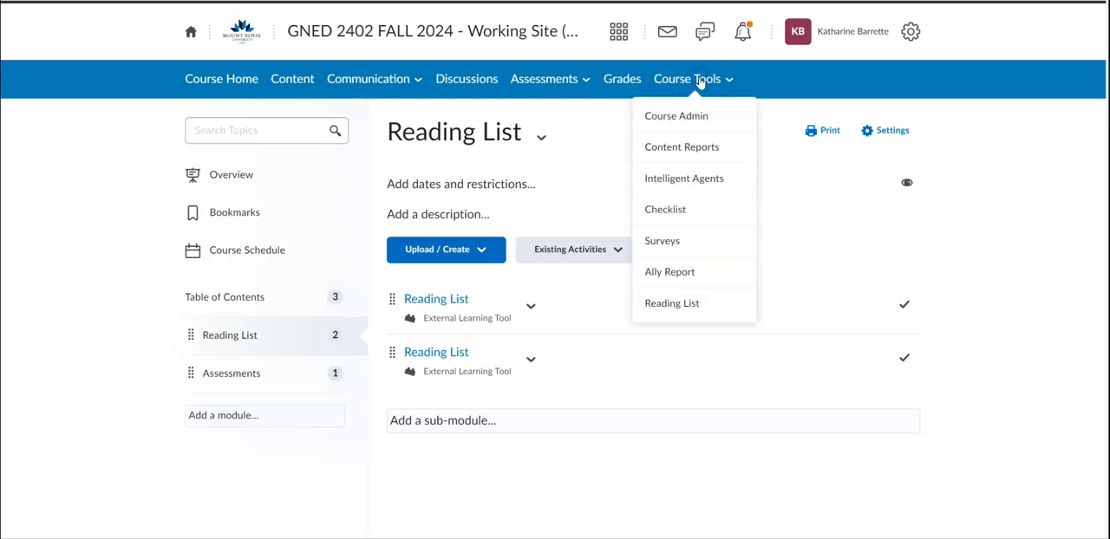
left_click(694, 305)
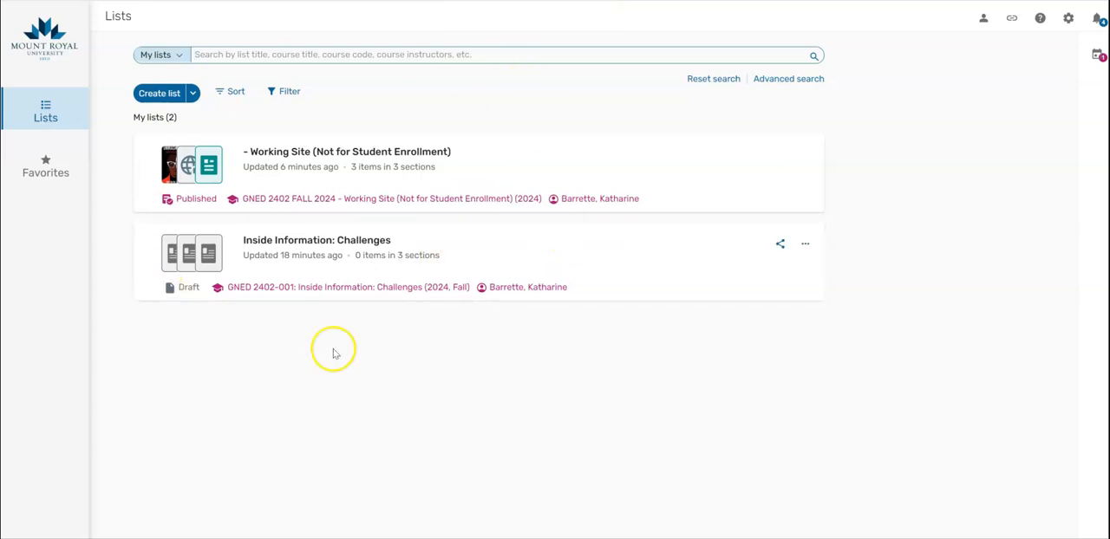
left_click(359, 152)
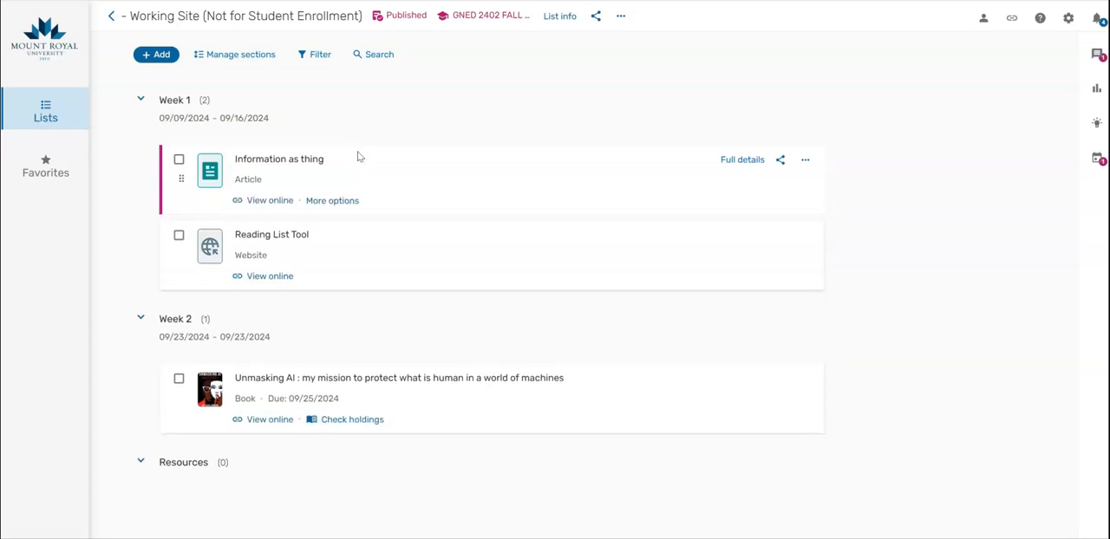
Check the list's library discussion, and view the item-level library discussion for the book "Unmasking AI" in Week 2.
left_click(1098, 55)
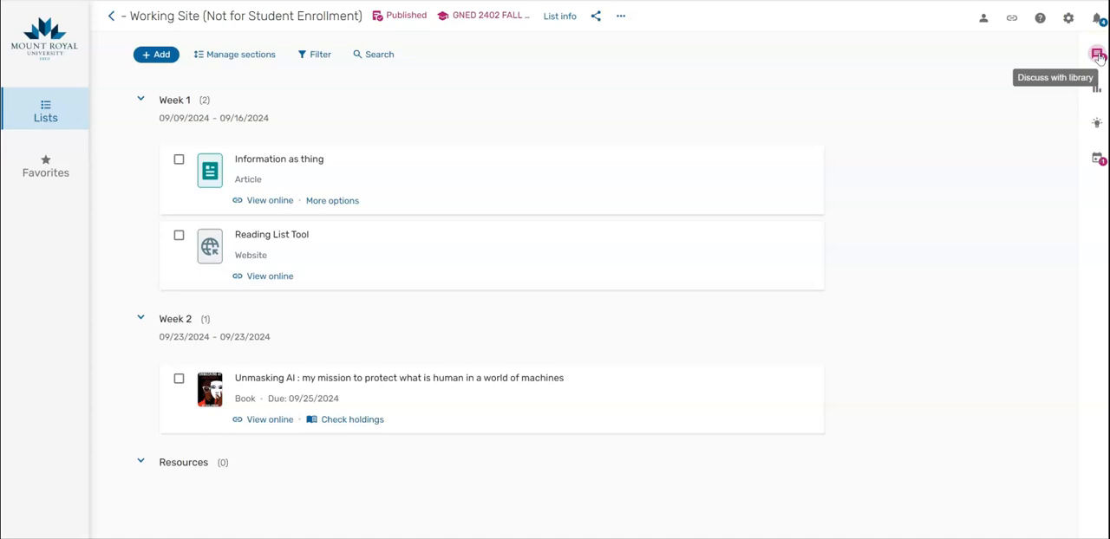
left_click(379, 377)
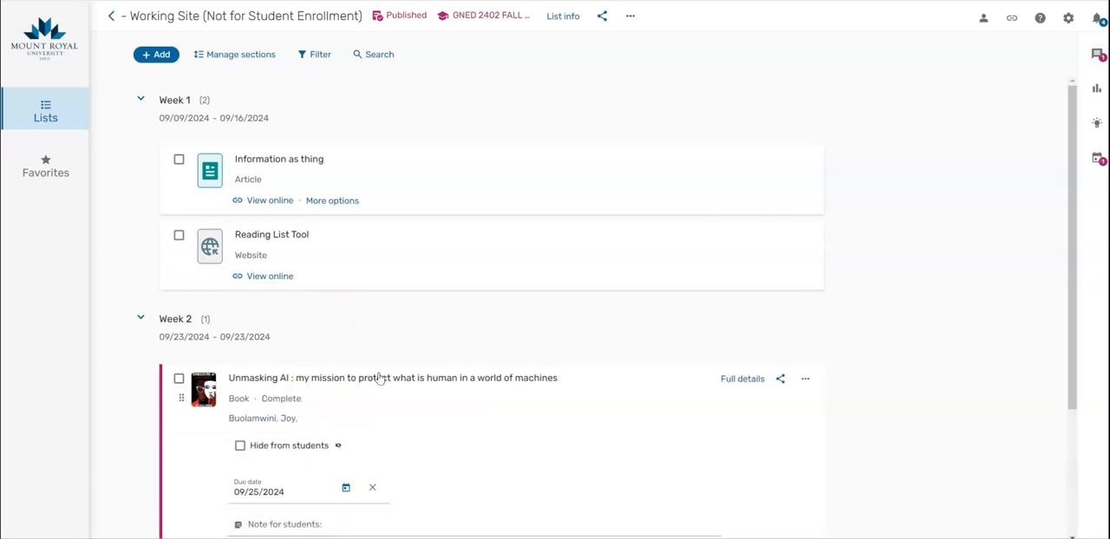
left_click(738, 378)
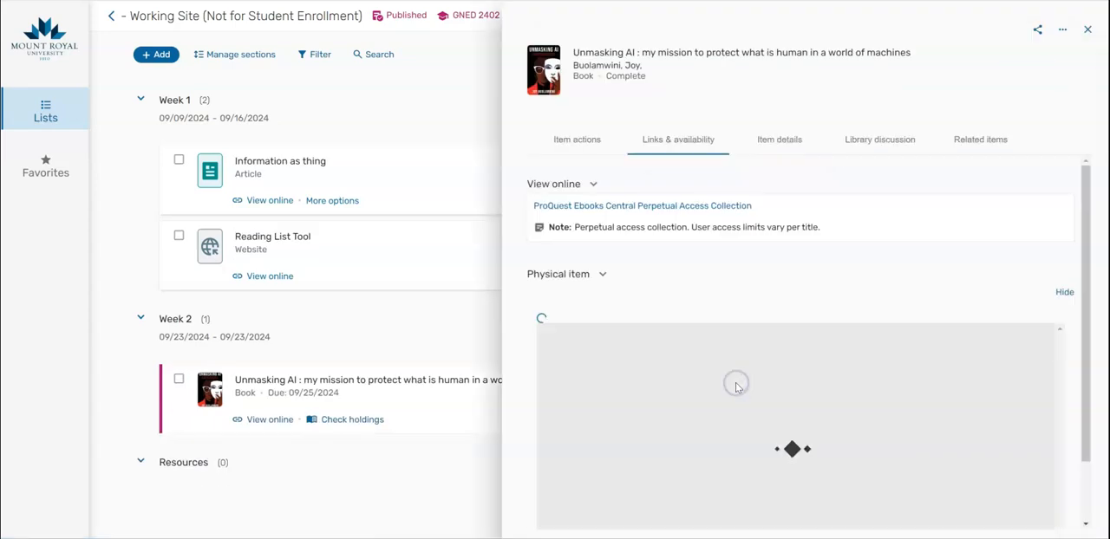
left_click(892, 144)
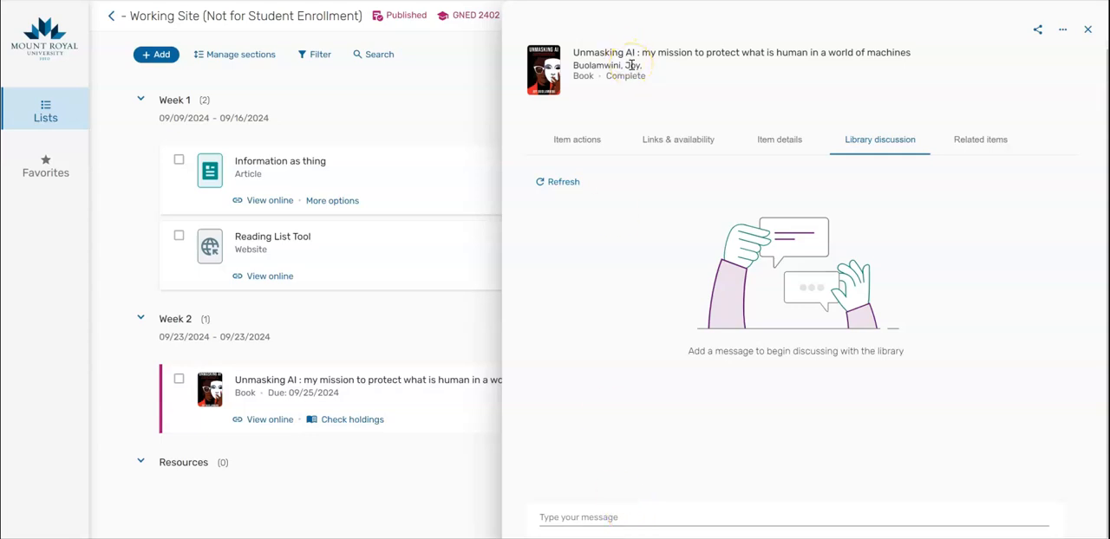
Review the links and availability of "Unmasking AI", decline the library chat offer and close the item's details.
left_click(681, 140)
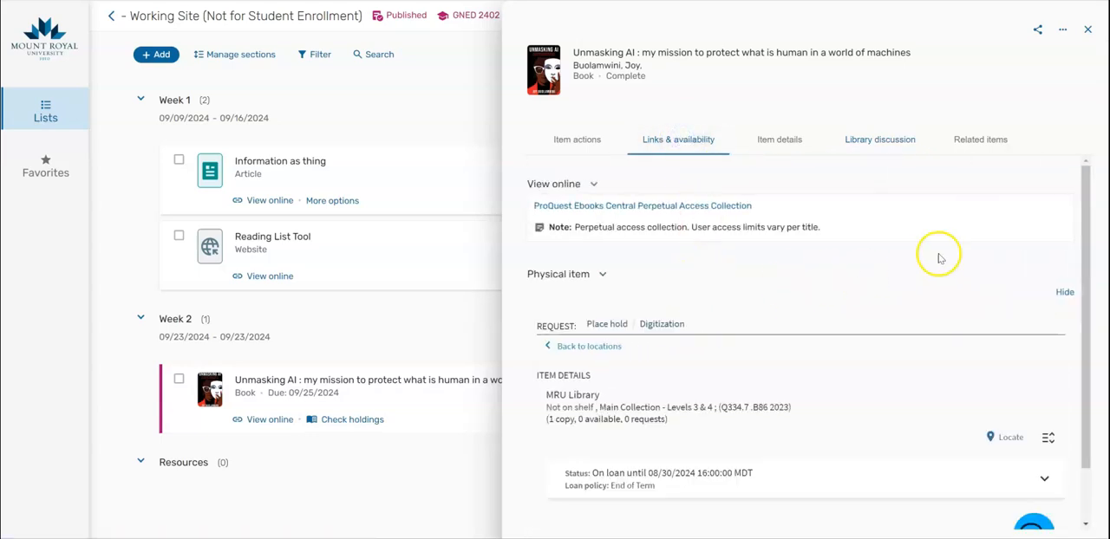
mouse_move(979, 216)
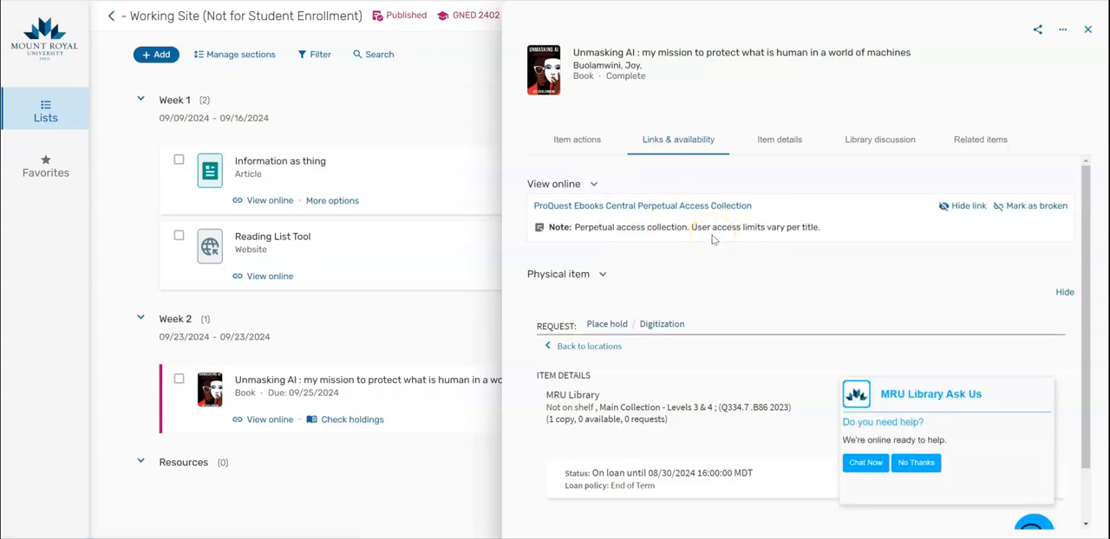
left_click(915, 462)
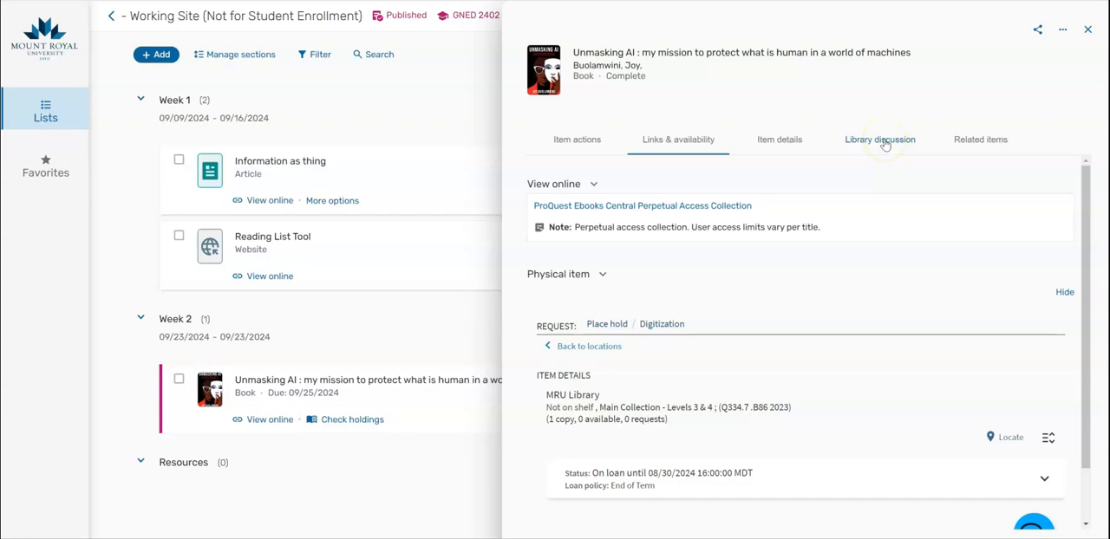
left_click(1087, 29)
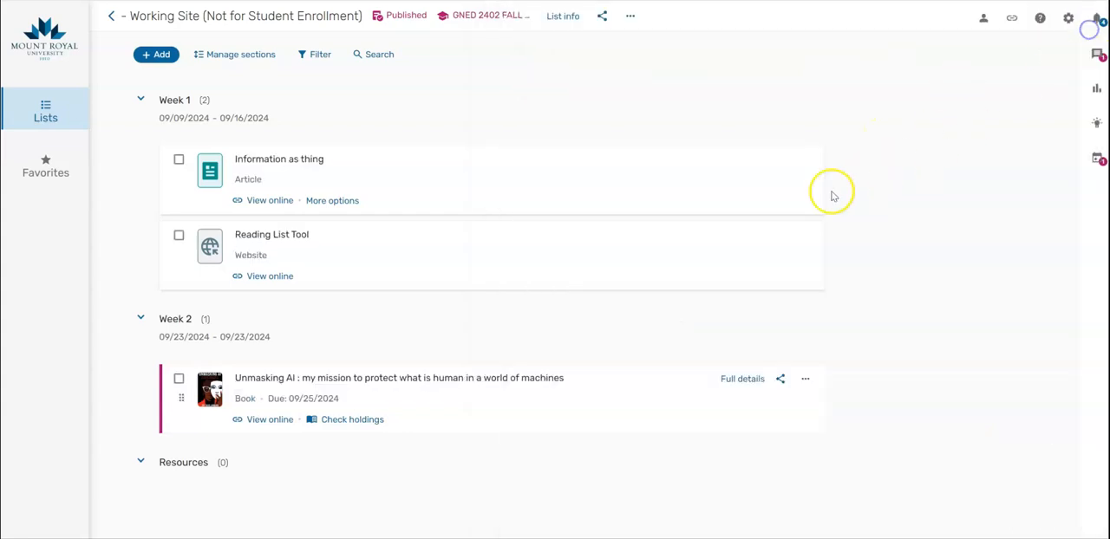
Search the library for a new item with "noble safiyah umoja", including records without full-text access.
left_click(149, 57)
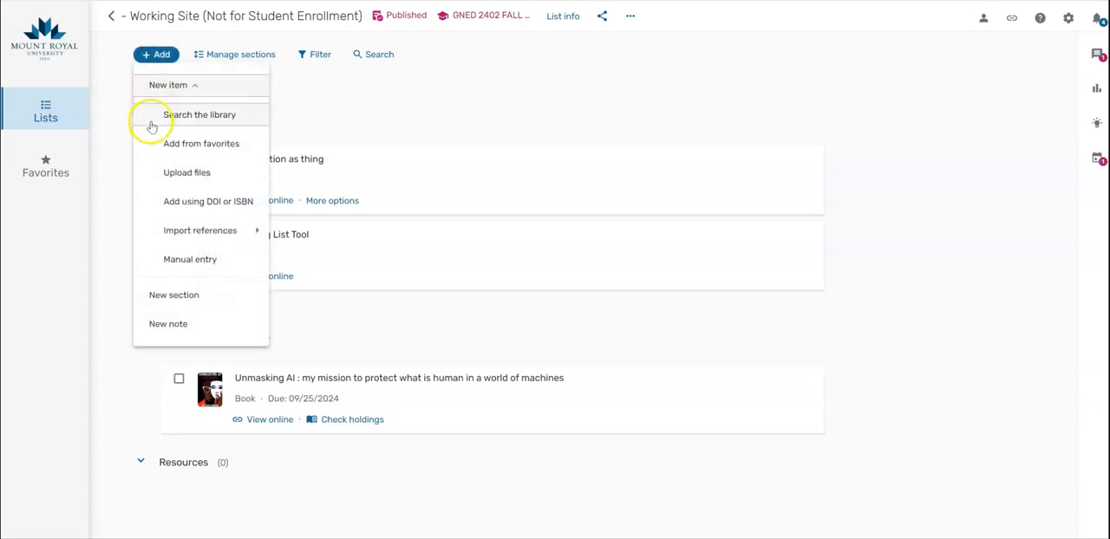
left_click(224, 122)
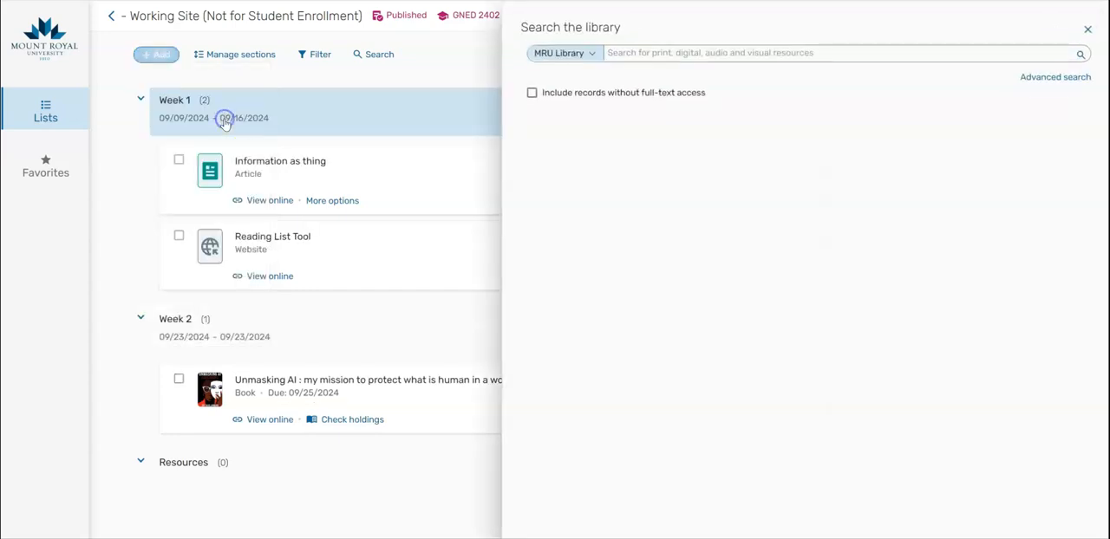
left_click(534, 97)
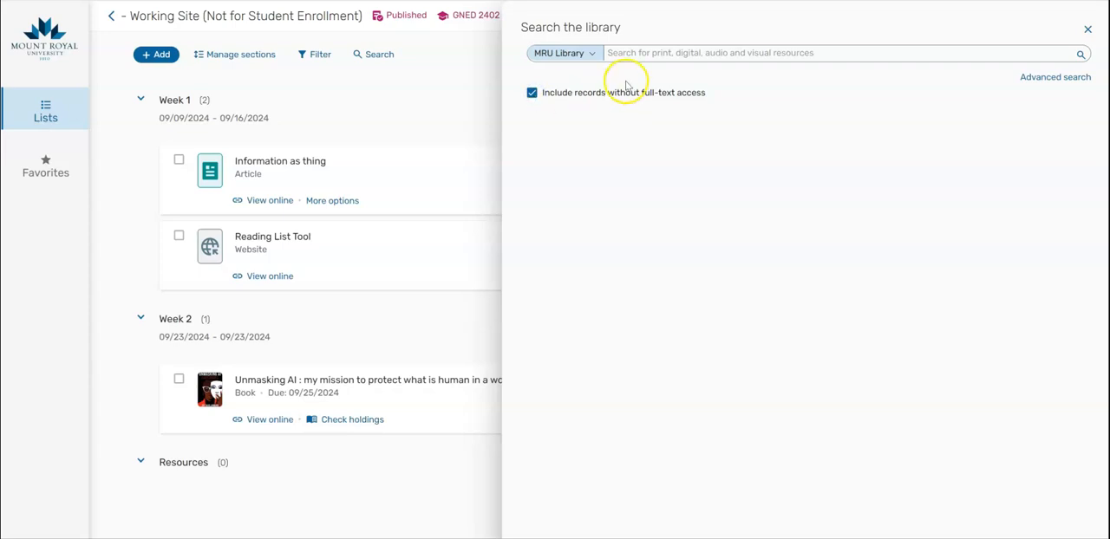
left_click(648, 52)
type("noble ")
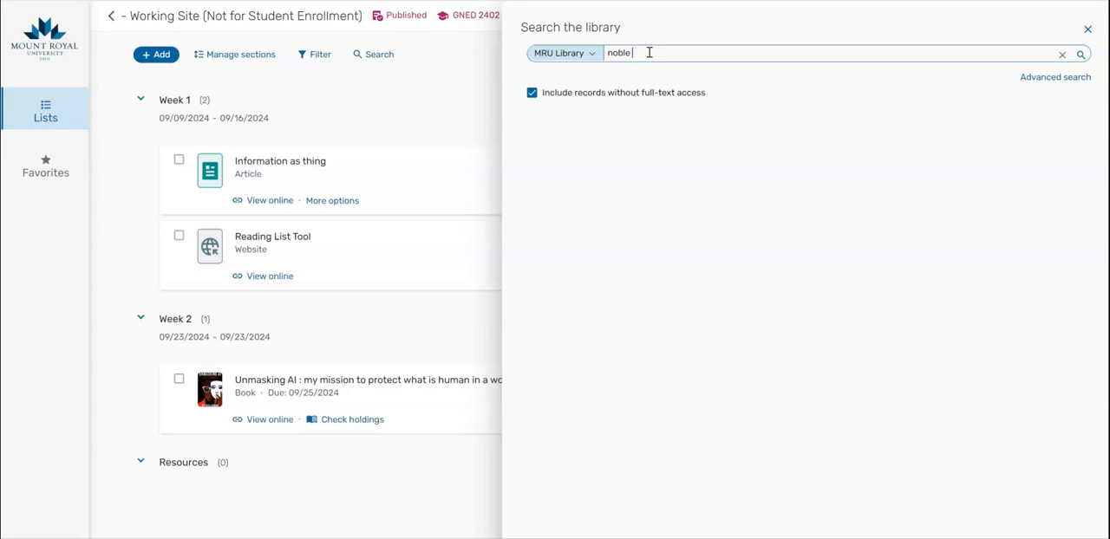
type("safiyah umoja")
key("Return")
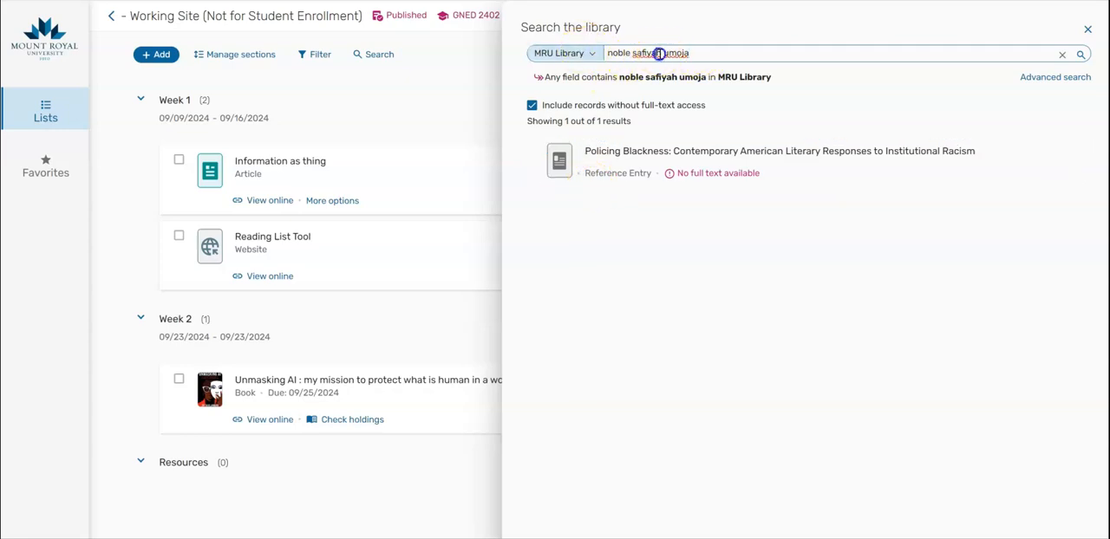
Correct the library search to "noble safiya umoja" and run it again.
key("BackSpace")
key("Return")
left_click(998, 507)
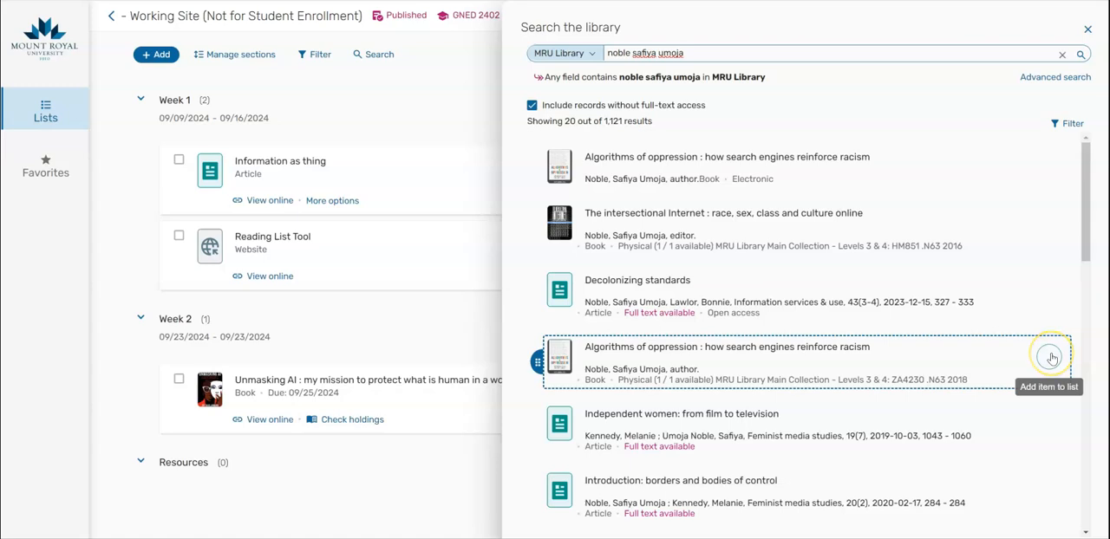
Add the physical 2018 copy of "Algorithms of oppression" to the Week 2 section of the list.
left_click(1050, 358)
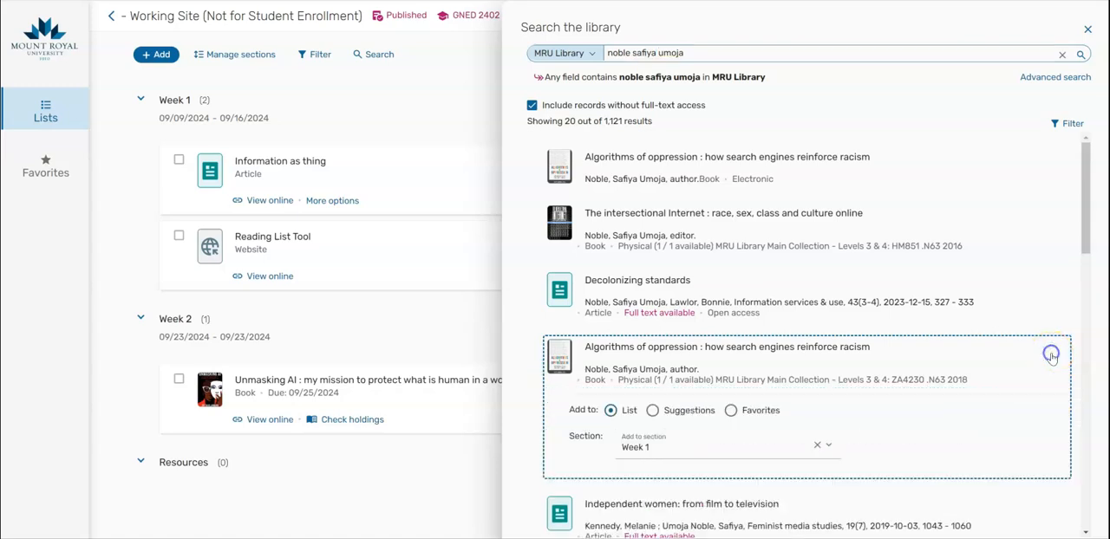
scroll(797, 494, "down", 2)
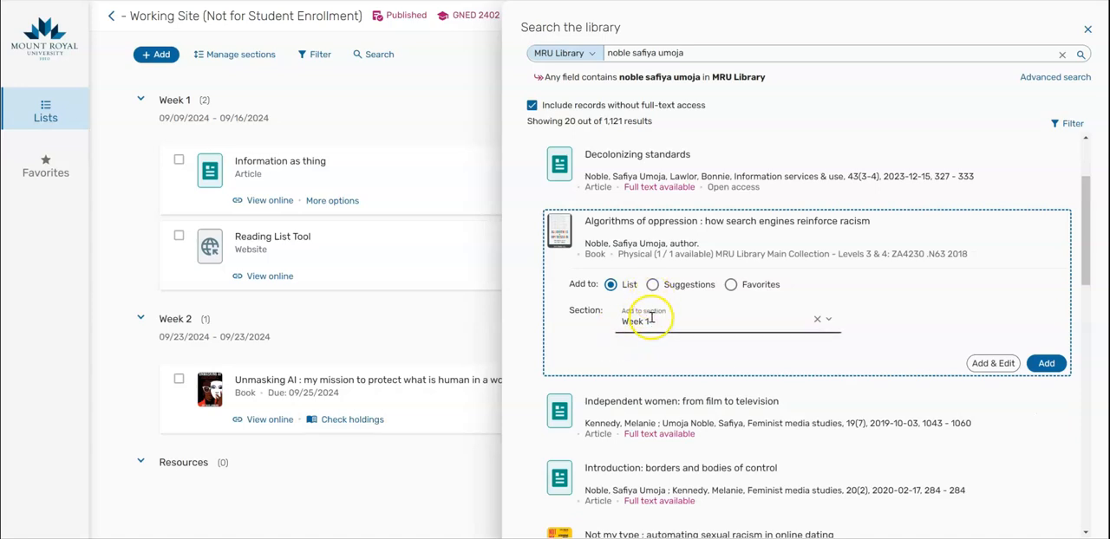
left_click(828, 321)
left_click(673, 381)
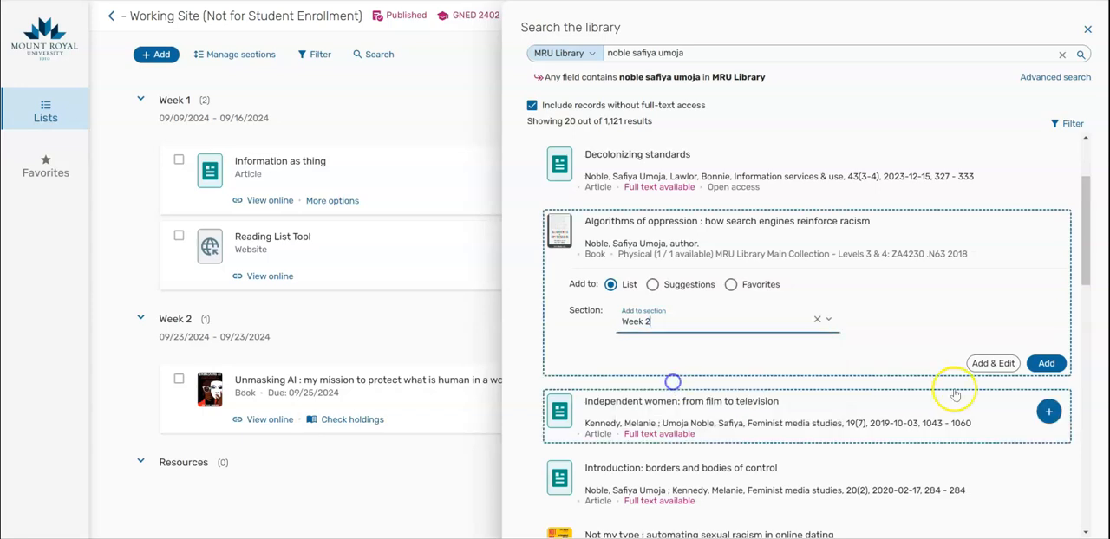
left_click(1048, 363)
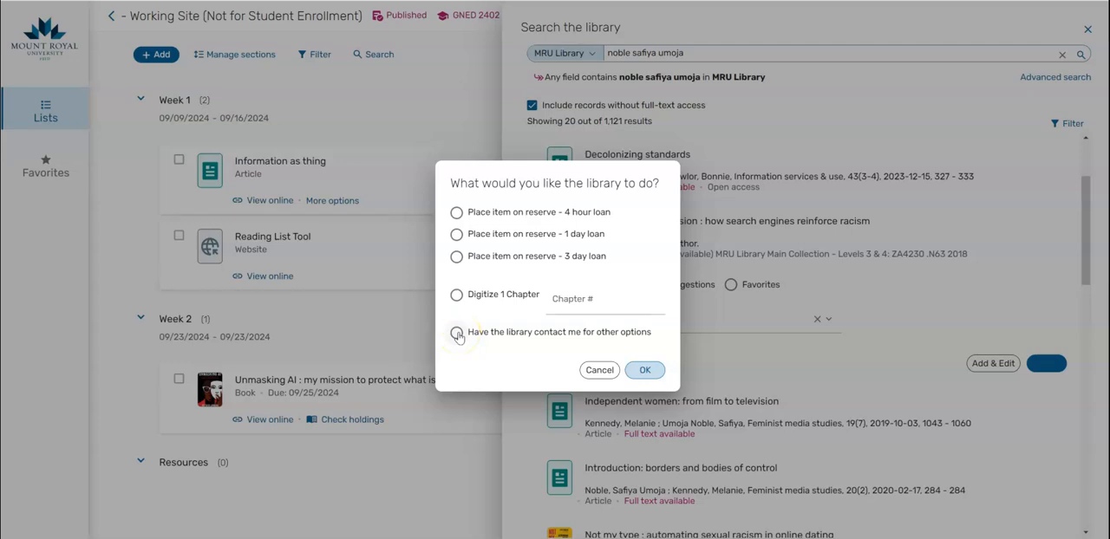
Request that the library digitize chapter 6 of the book, and return to the reading list.
left_click(456, 296)
left_click(641, 305)
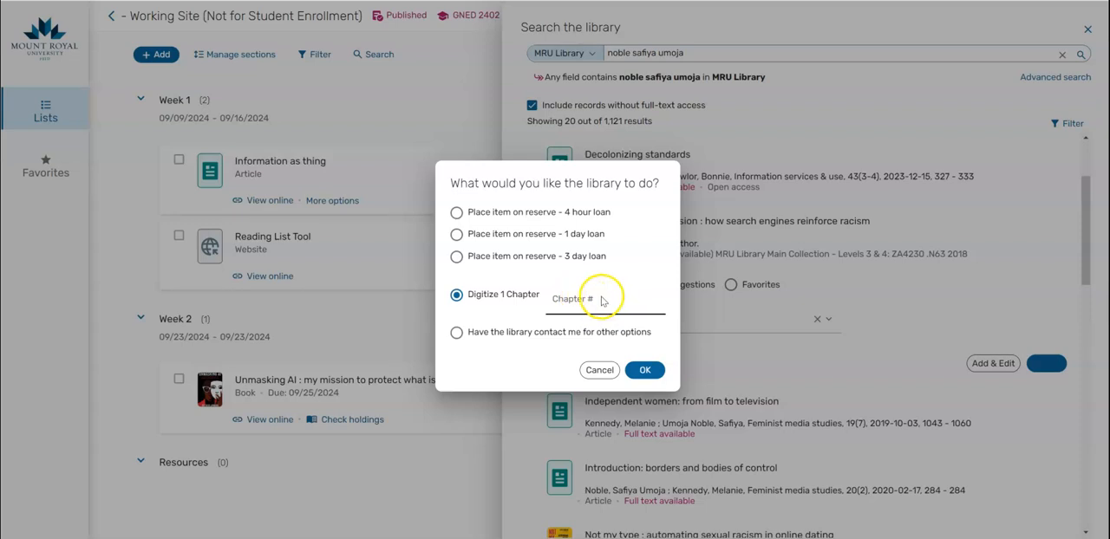
type("6")
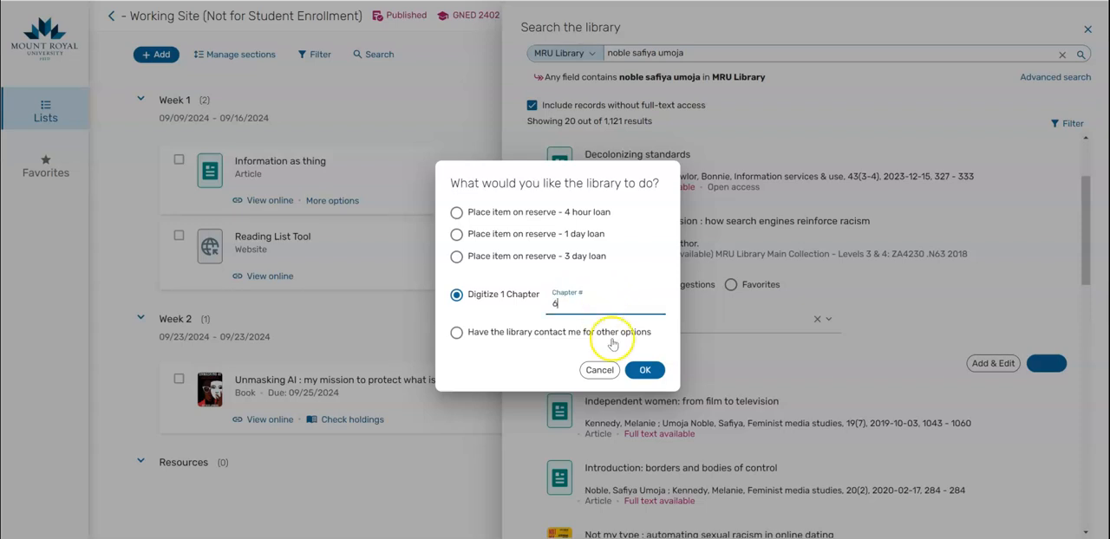
left_click(645, 371)
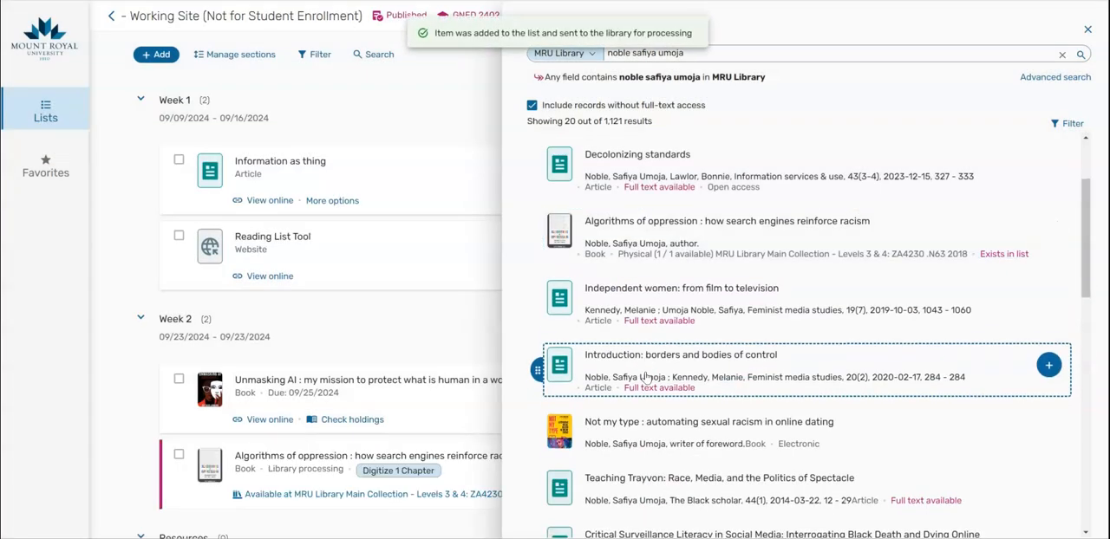
left_click(1088, 32)
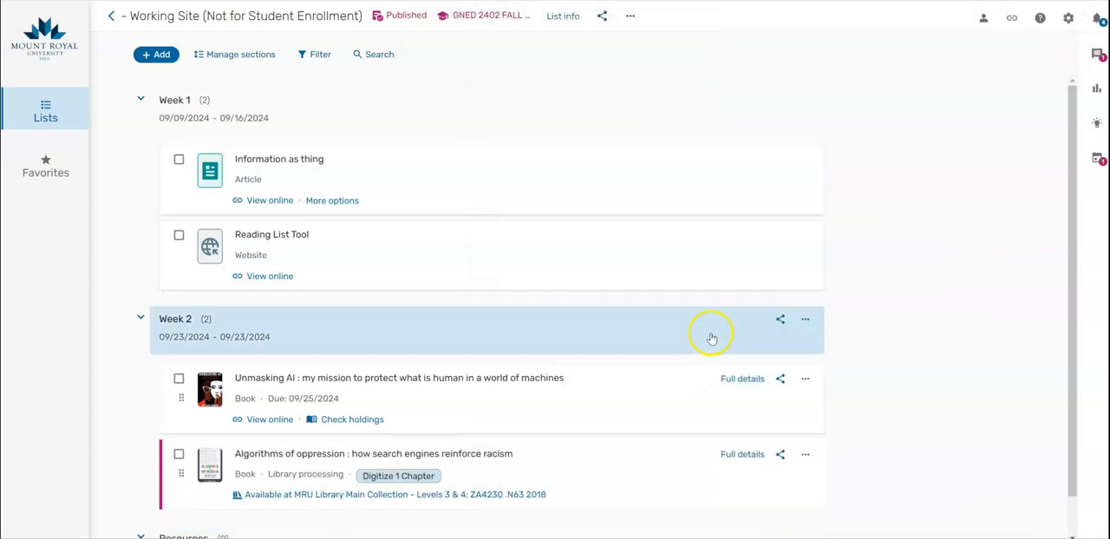
scroll(711, 338, "down", 1)
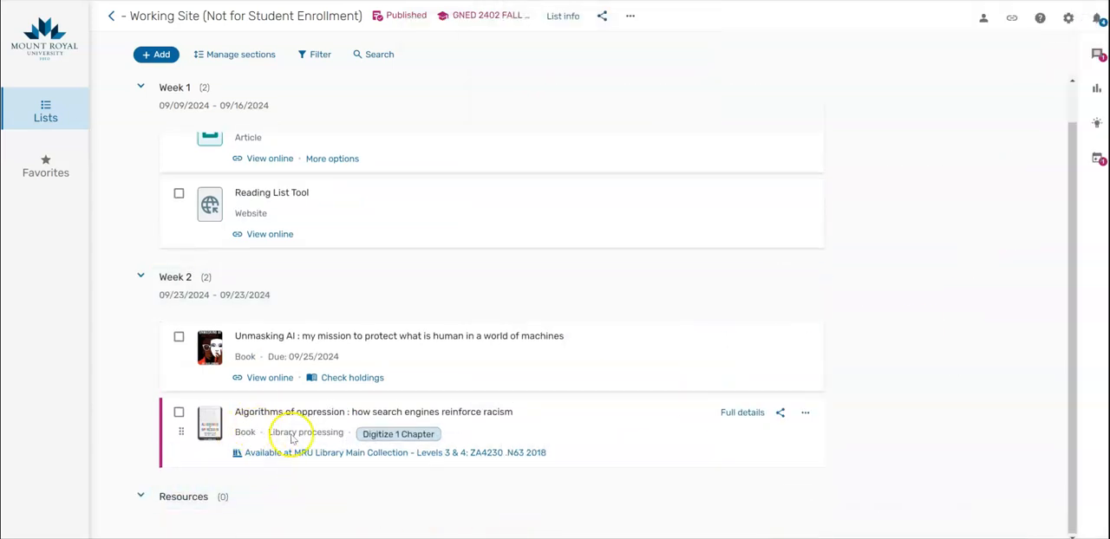